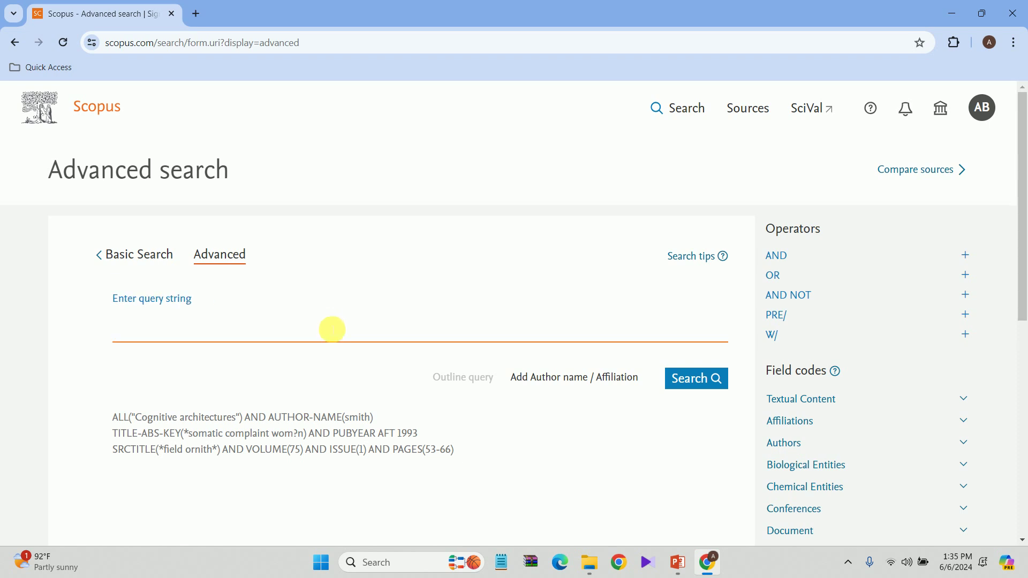
Switch to the Scopus Search.pptx presentation in PowerPoint and copy the full query string from the slide 2 example
left_click(677, 562)
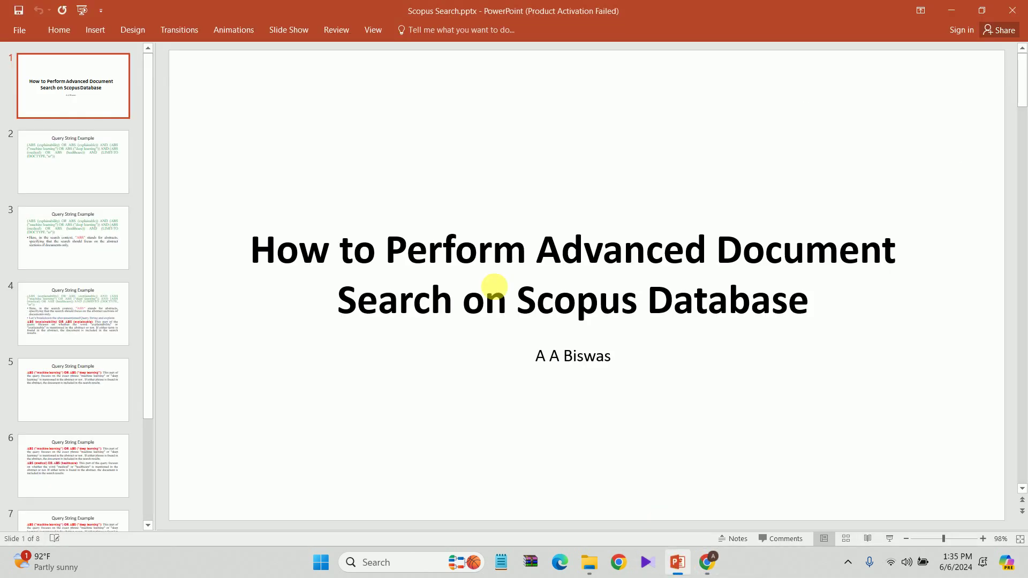
left_click(71, 167)
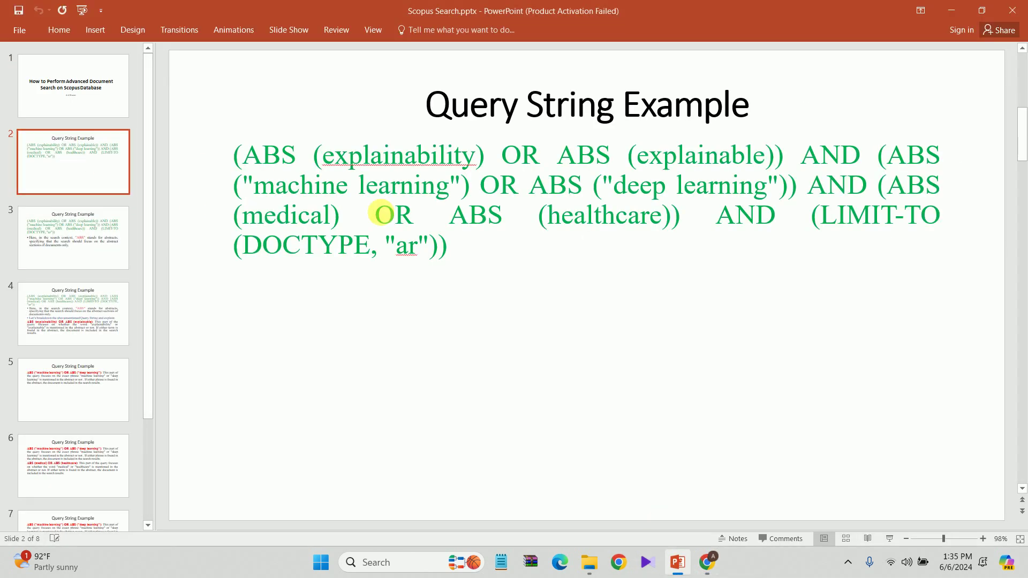
left_click(500, 268)
left_click_drag(500, 268, 209, 156)
key("ctrl+c")
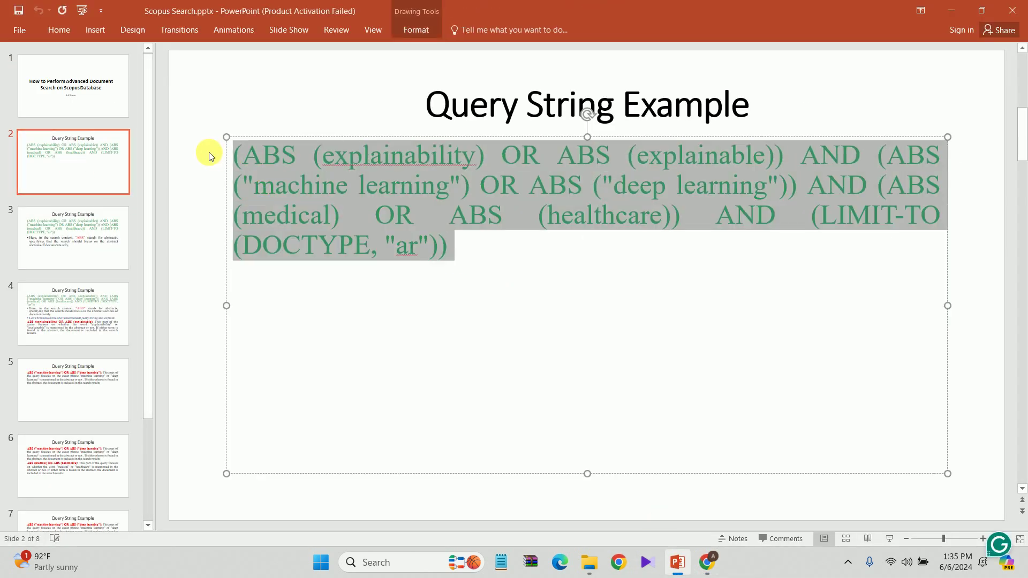
Switch back to Scopus in Chrome, paste the copied query into the advanced search query string, and run the search
left_click(705, 571)
left_click(421, 343)
key("ctrl+v")
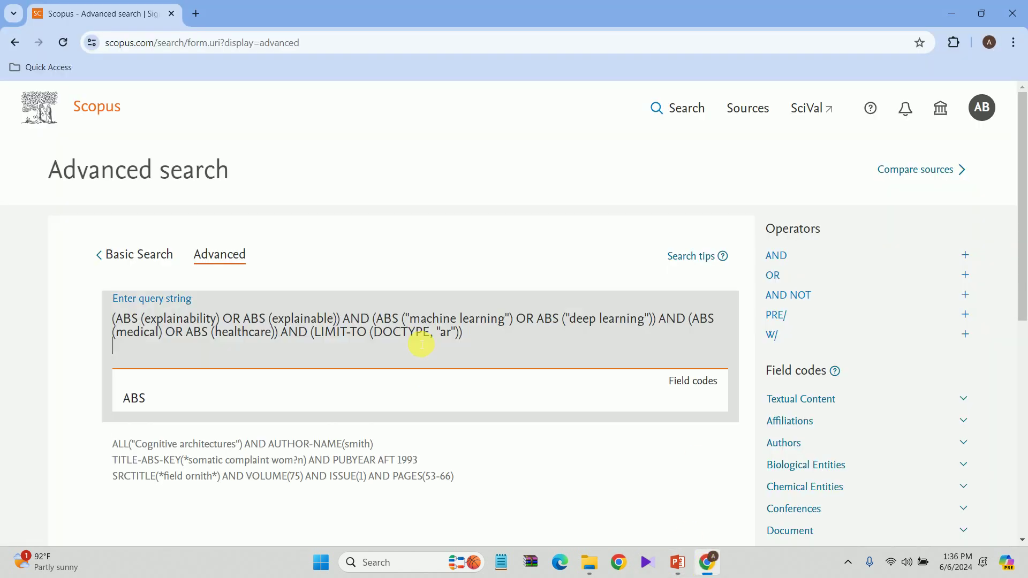
left_click(464, 235)
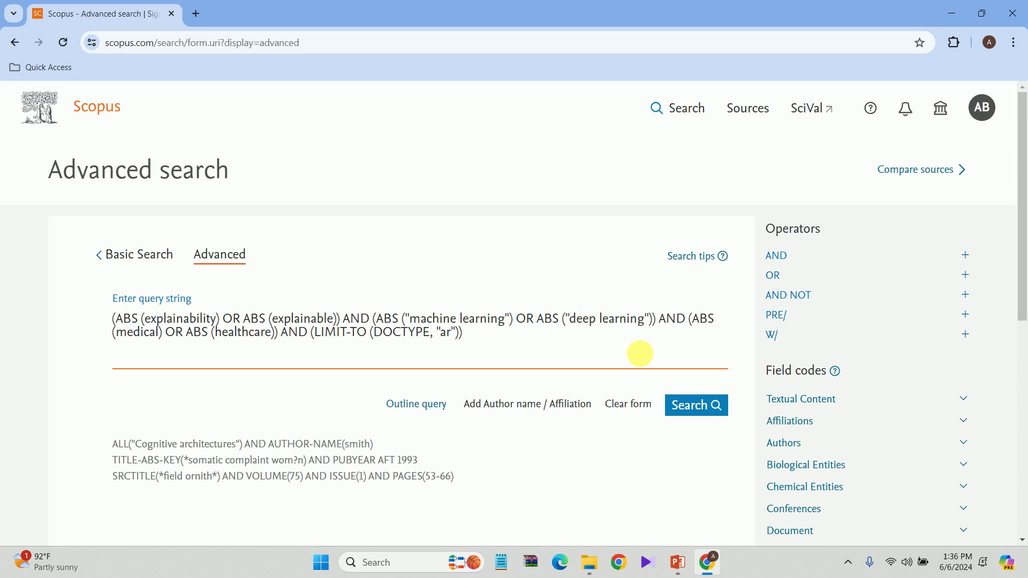
left_click(705, 413)
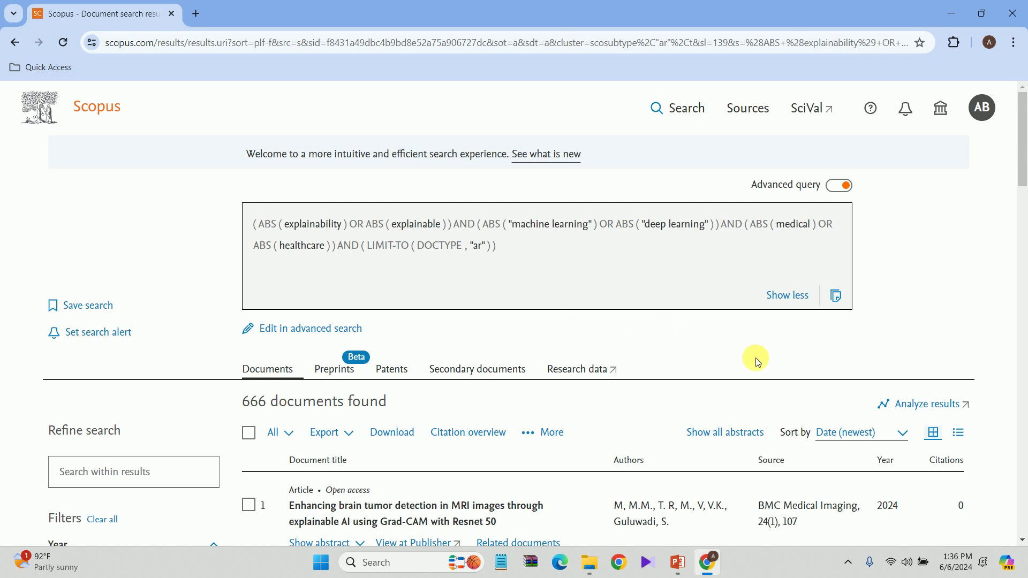
Sort the found documents by Cited by (highest) and check the citation count of the first article
scroll(755, 358, "down", 1)
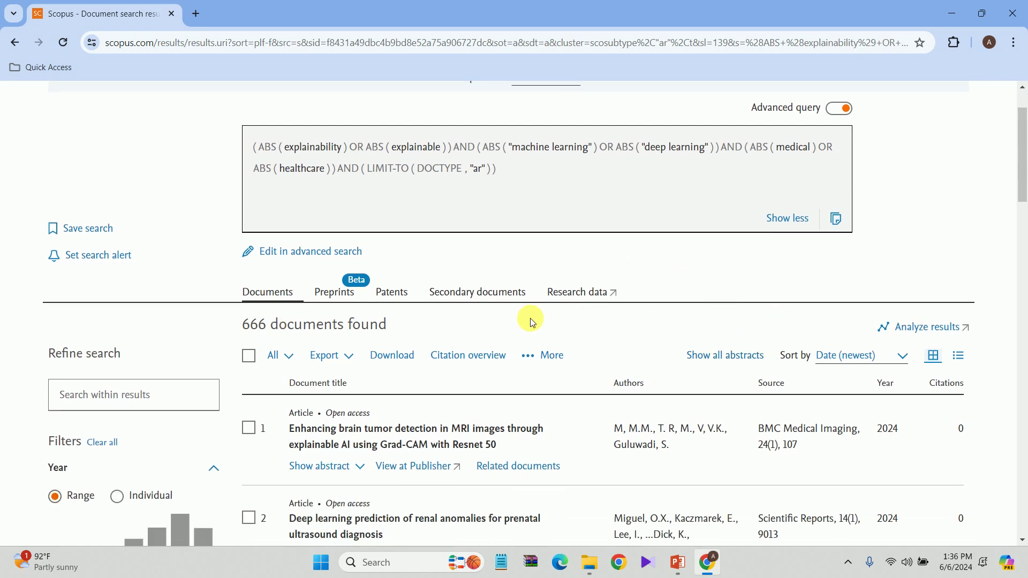
left_click(858, 358)
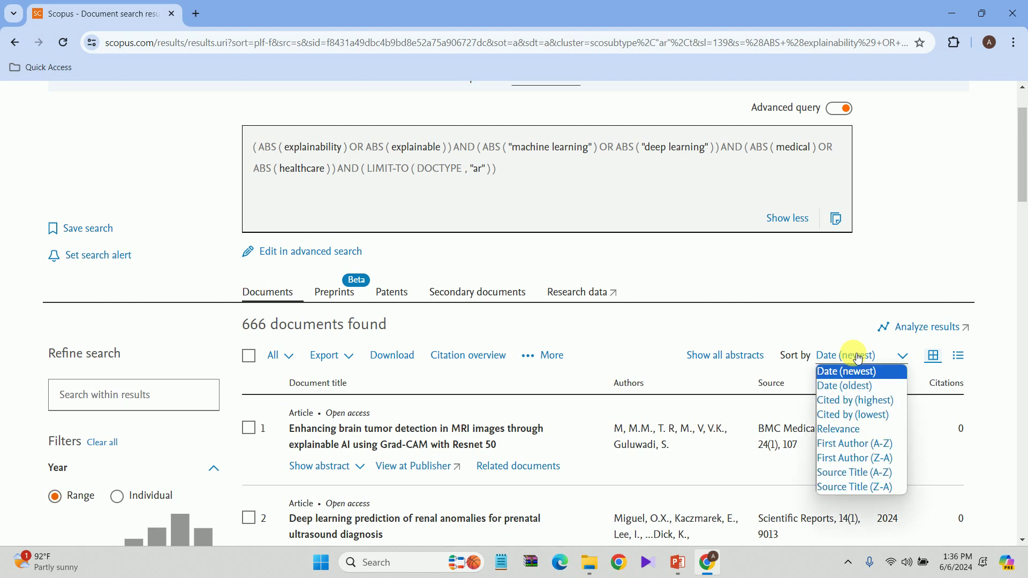
left_click(863, 401)
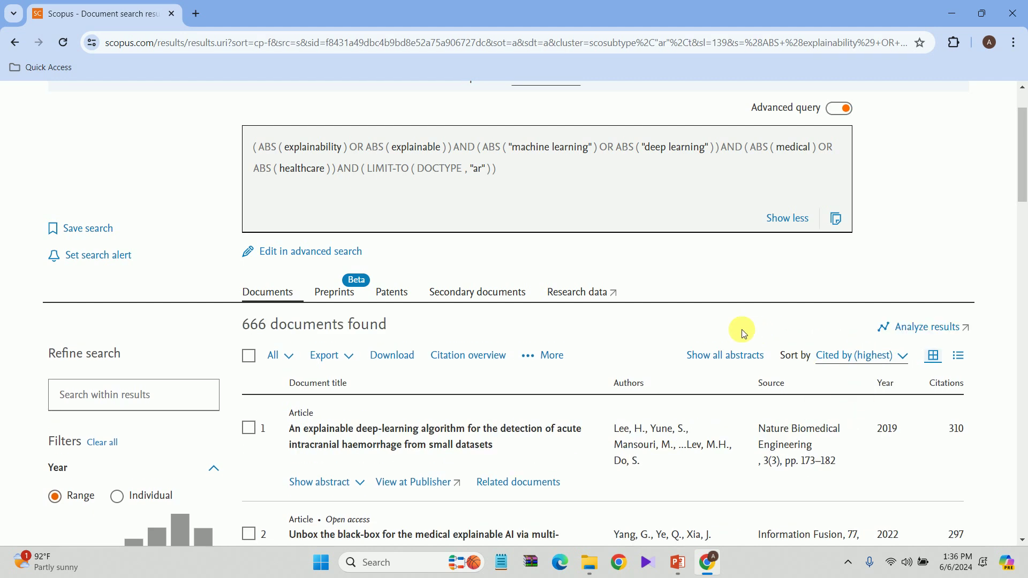
scroll(696, 322, "down", 1)
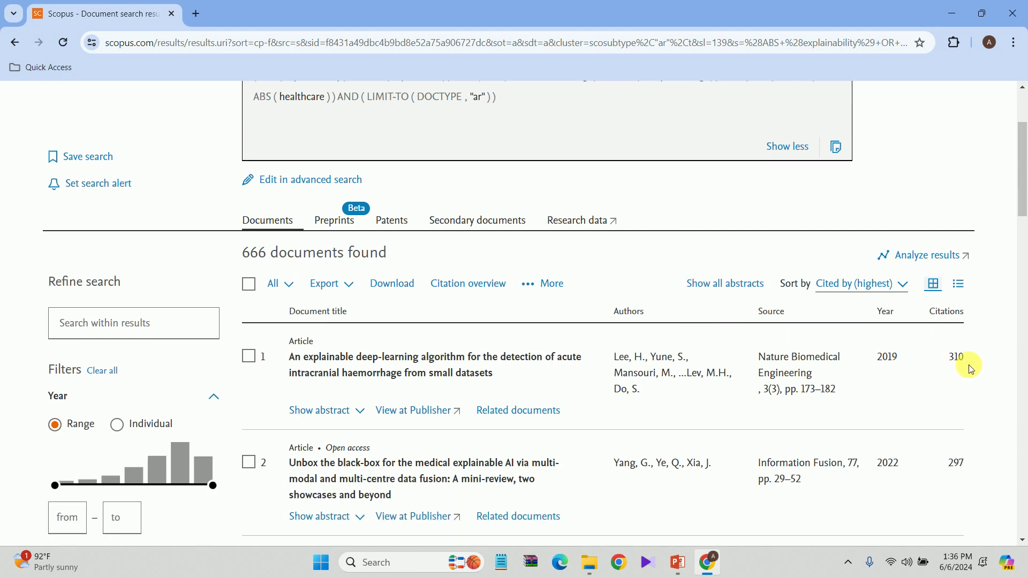
left_click_drag(969, 355, 946, 352)
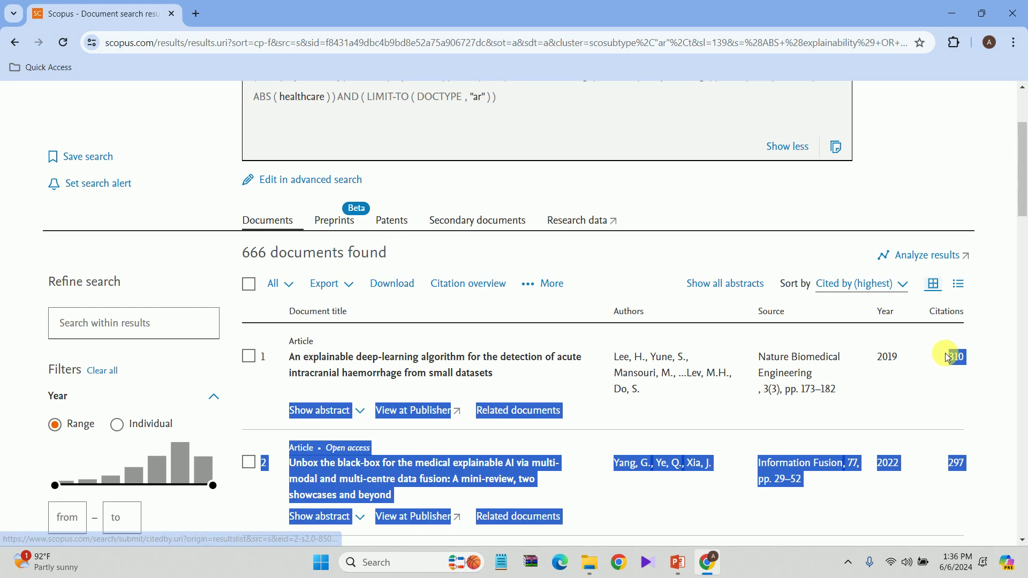
left_click(987, 337)
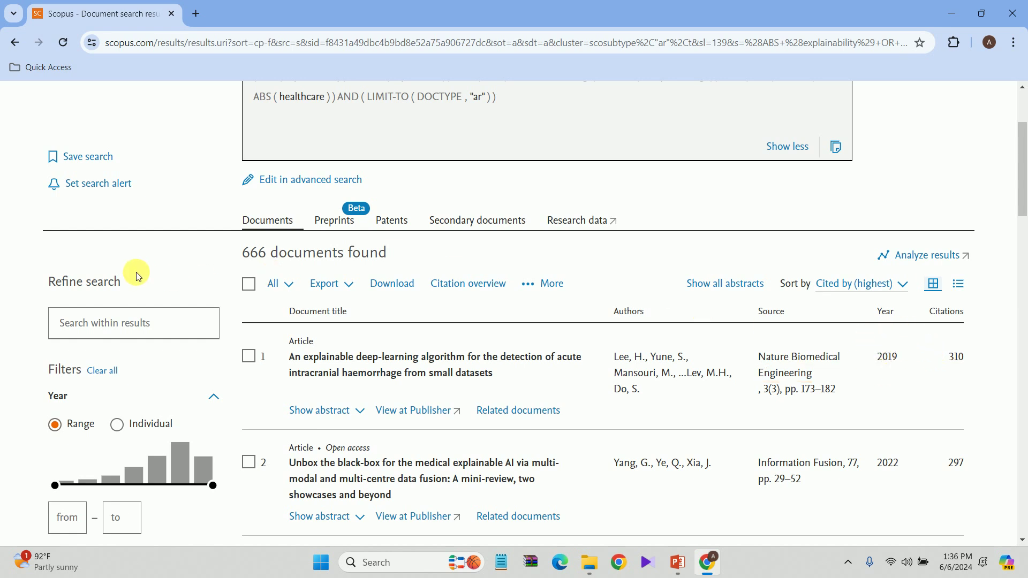
Filter the search results to the publication year range 2023 to 2024
scroll(137, 276, "down", 2)
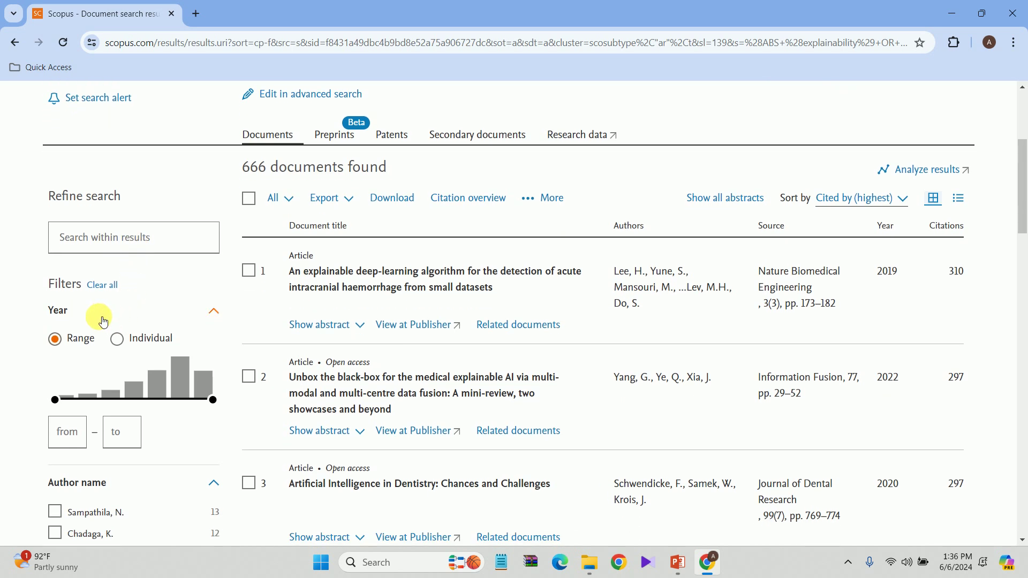
left_click(75, 426)
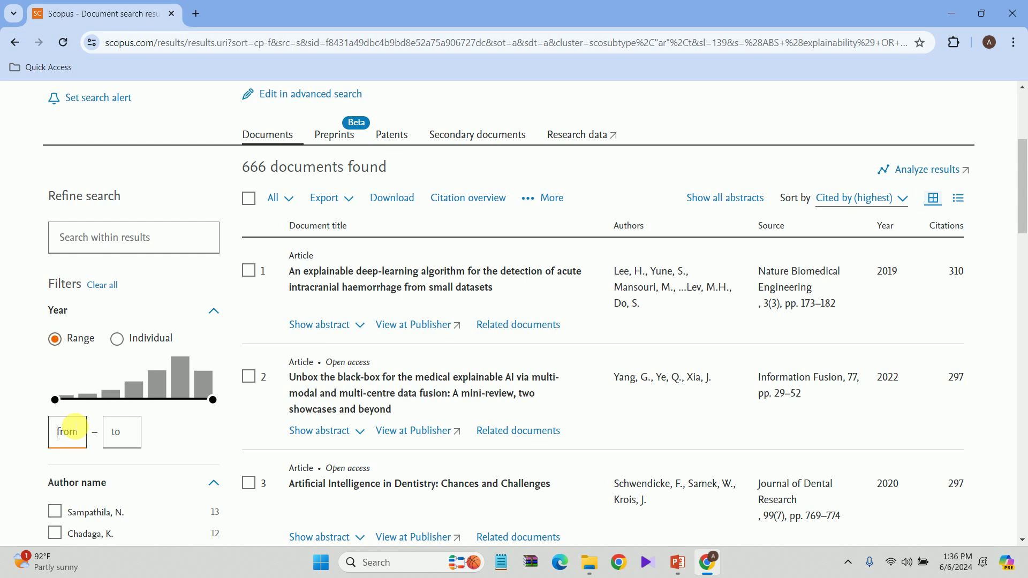
type("2023")
left_click(133, 436)
type("2024")
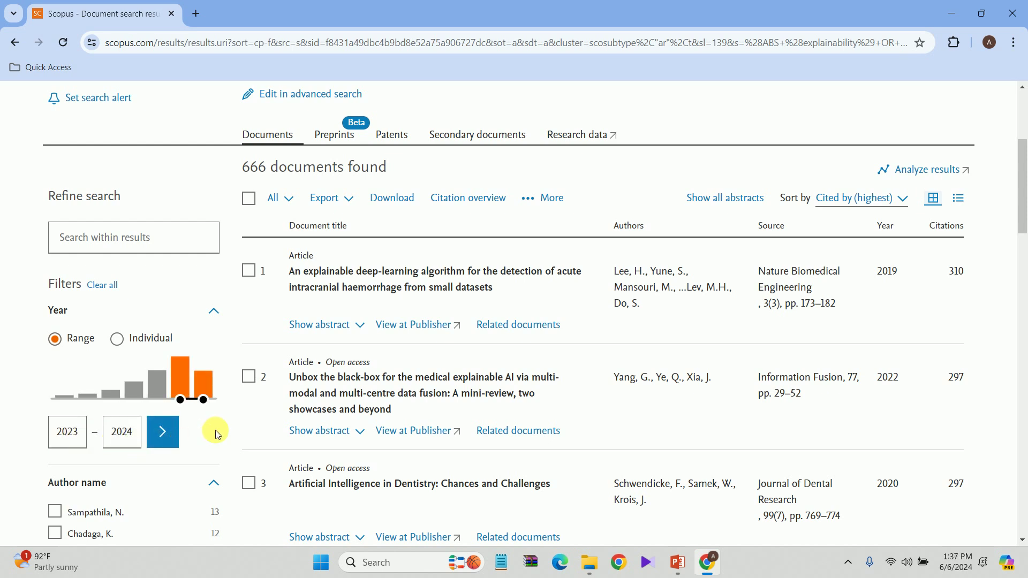
left_click(155, 436)
left_click(160, 436)
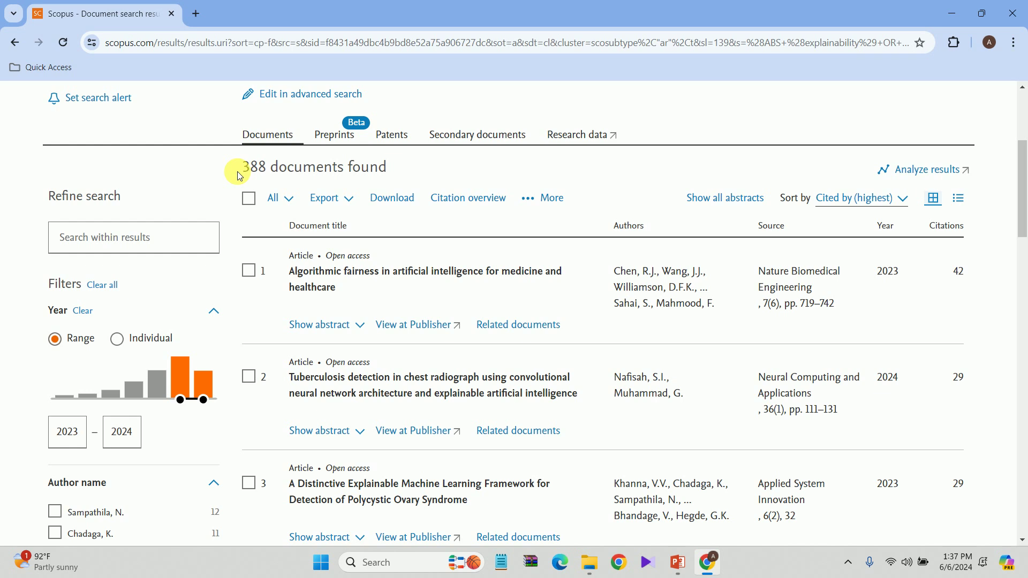
Look through the remaining refinement filters, from author name to language, and expand the Country/territory filter
scroll(239, 177, "down", 3)
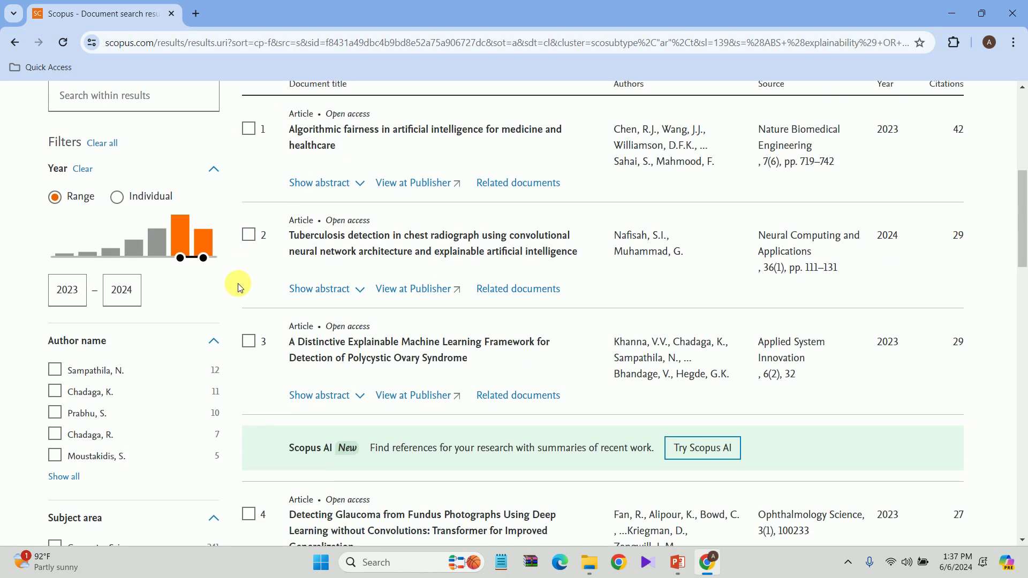
scroll(239, 288, "down", 2)
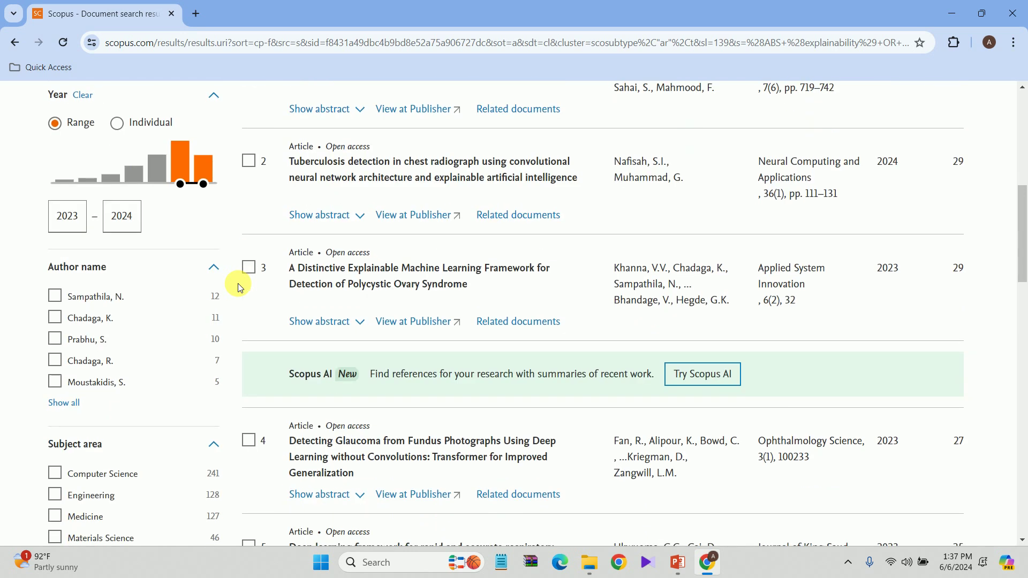
scroll(239, 287, "down", 1)
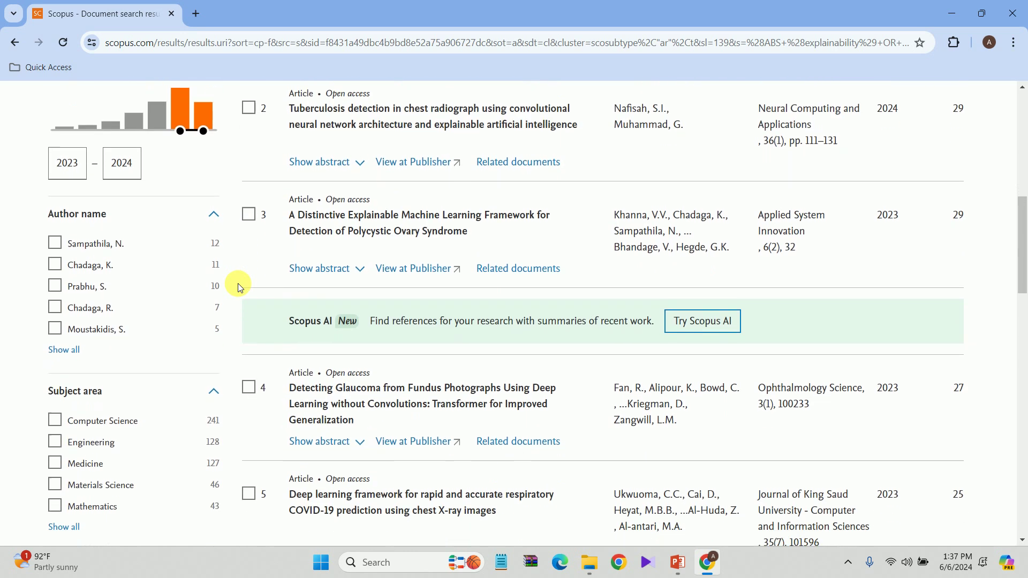
scroll(240, 288, "down", 5)
scroll(239, 288, "down", 2)
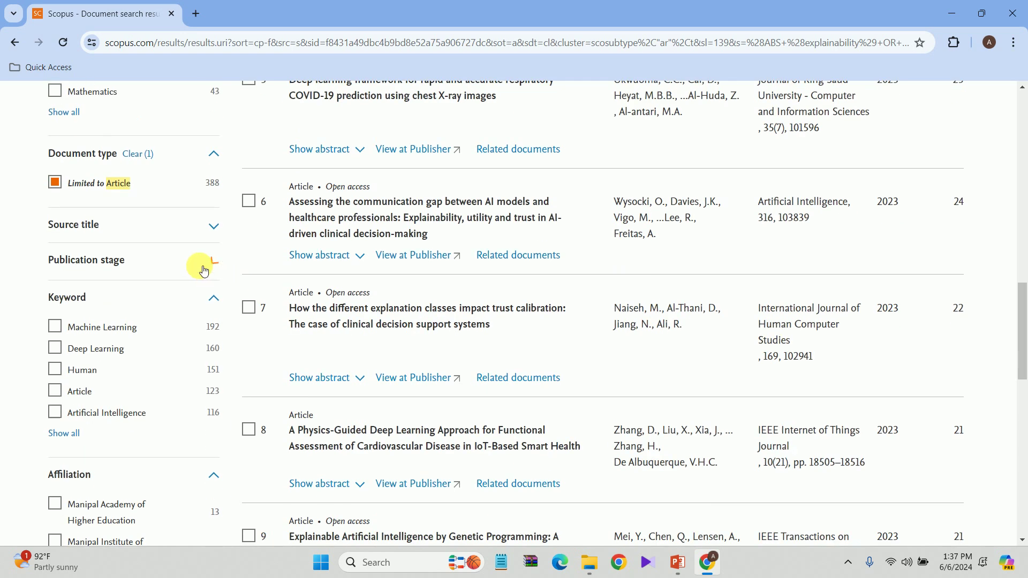
scroll(204, 271, "down", 7)
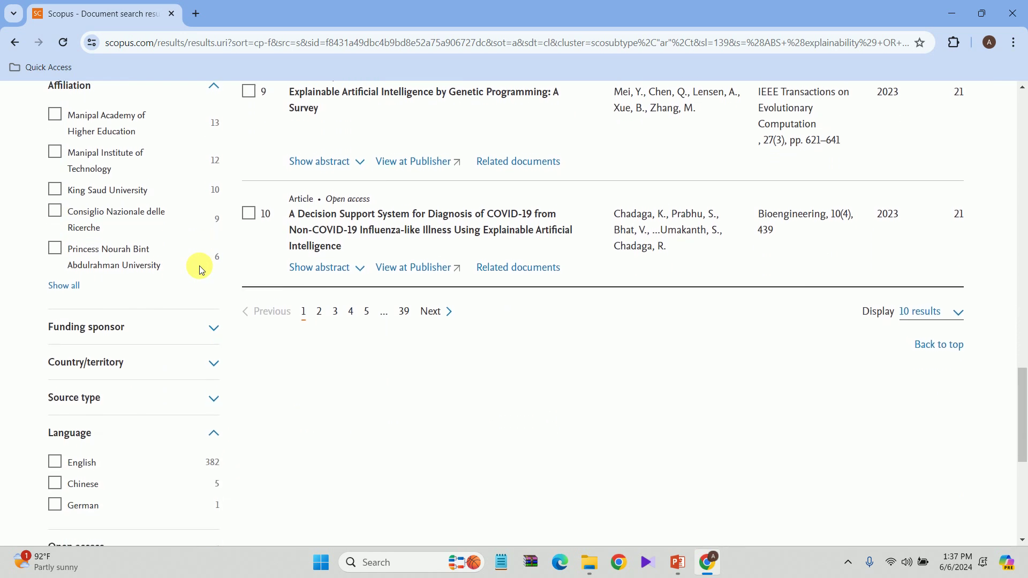
left_click(180, 351)
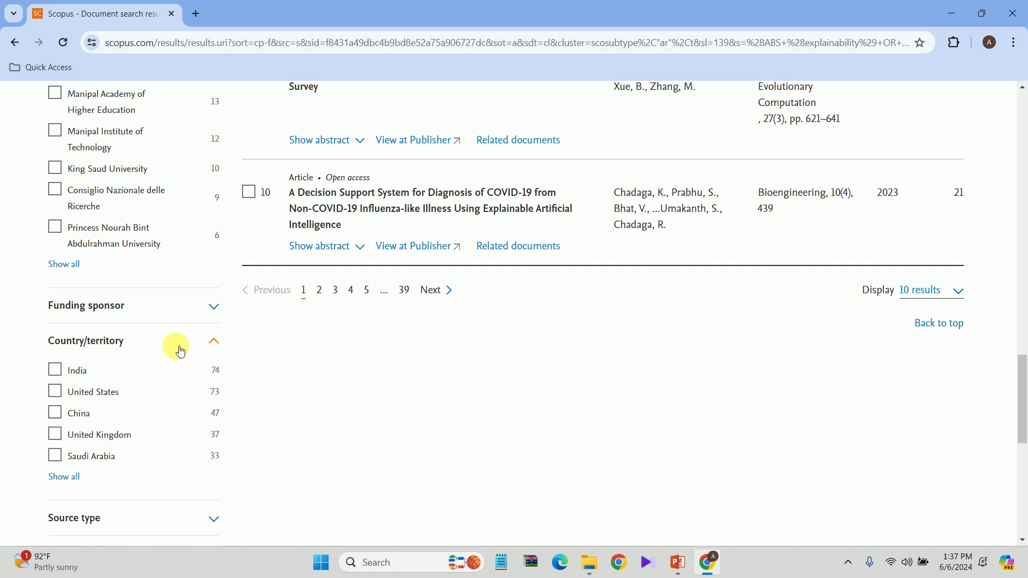
scroll(179, 351, "down", 4)
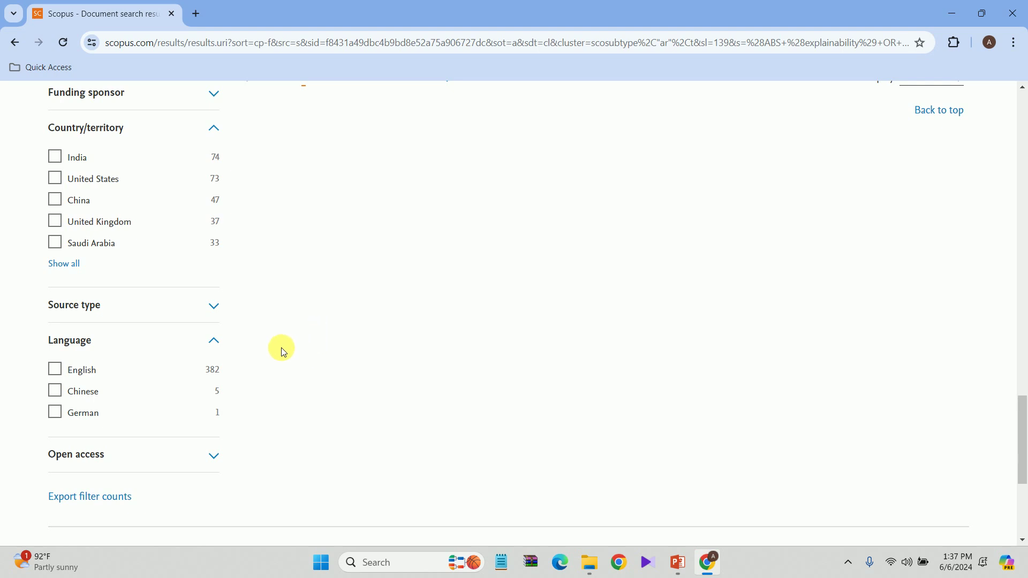
Limit the search results to documents in English and review the updated query
left_click(56, 370)
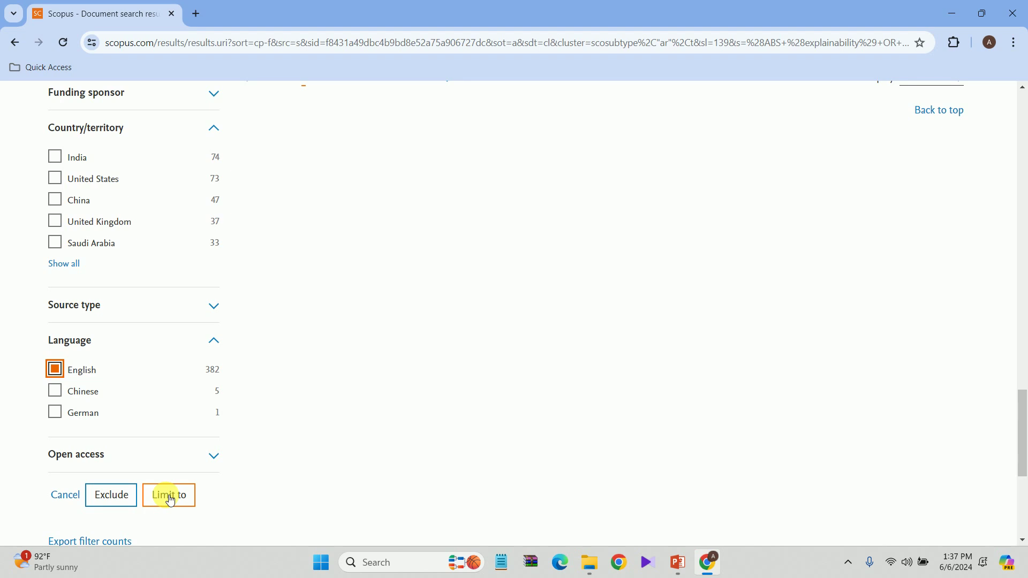
left_click(170, 501)
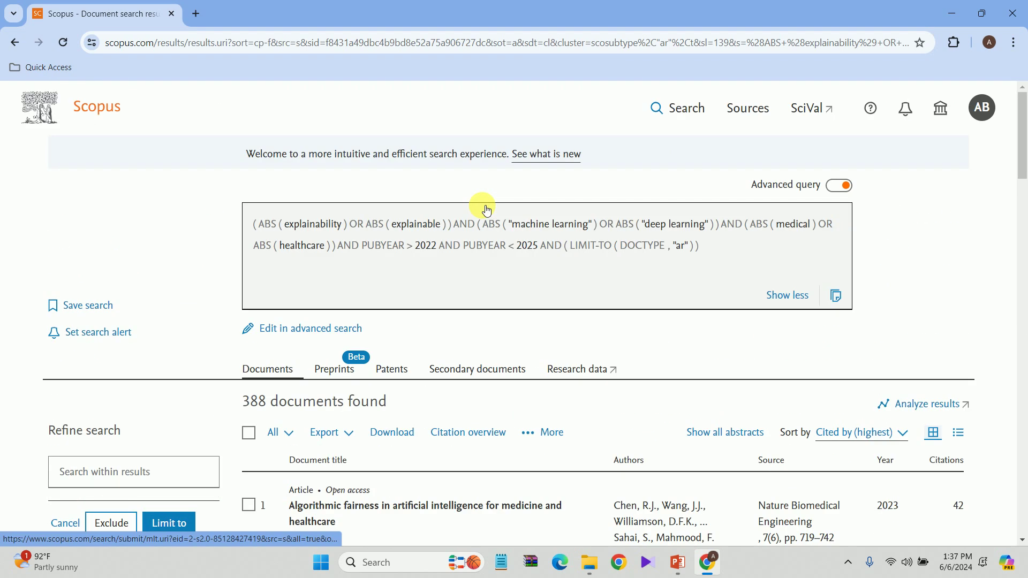
scroll(486, 210, "down", 2)
scroll(486, 197, "down", 20)
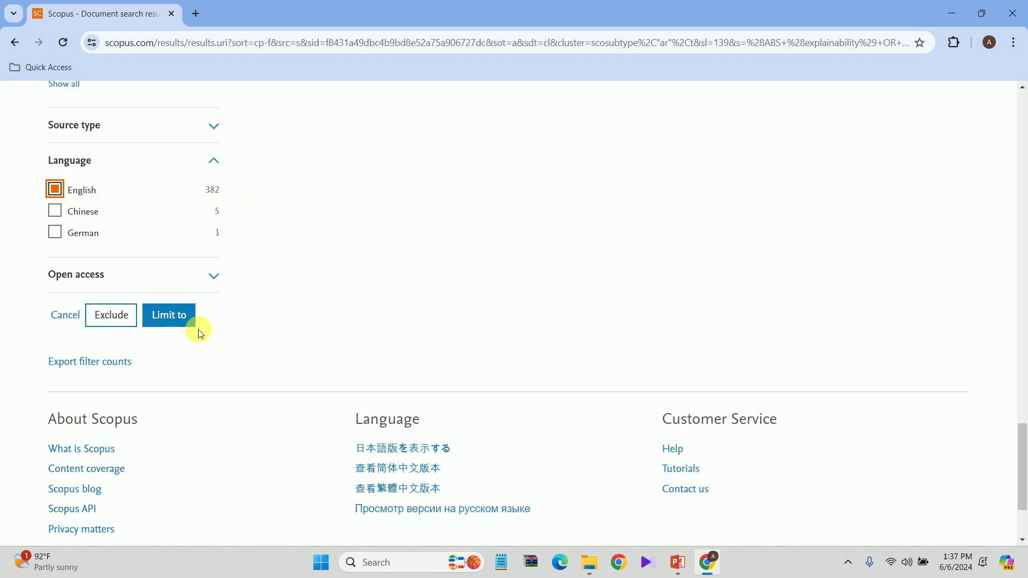
left_click(174, 316)
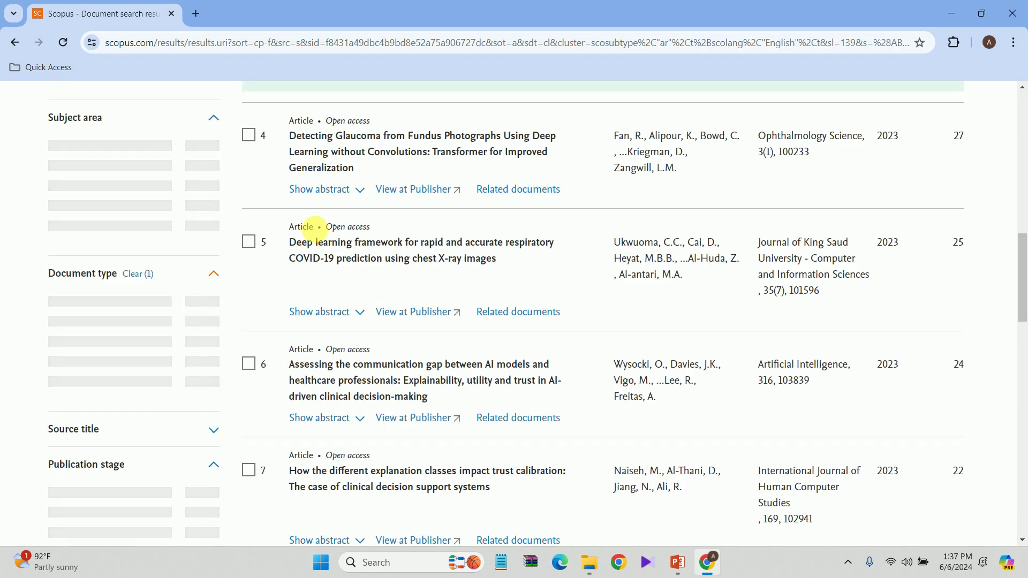
scroll(467, 181, "up", 5)
scroll(466, 181, "down", 1)
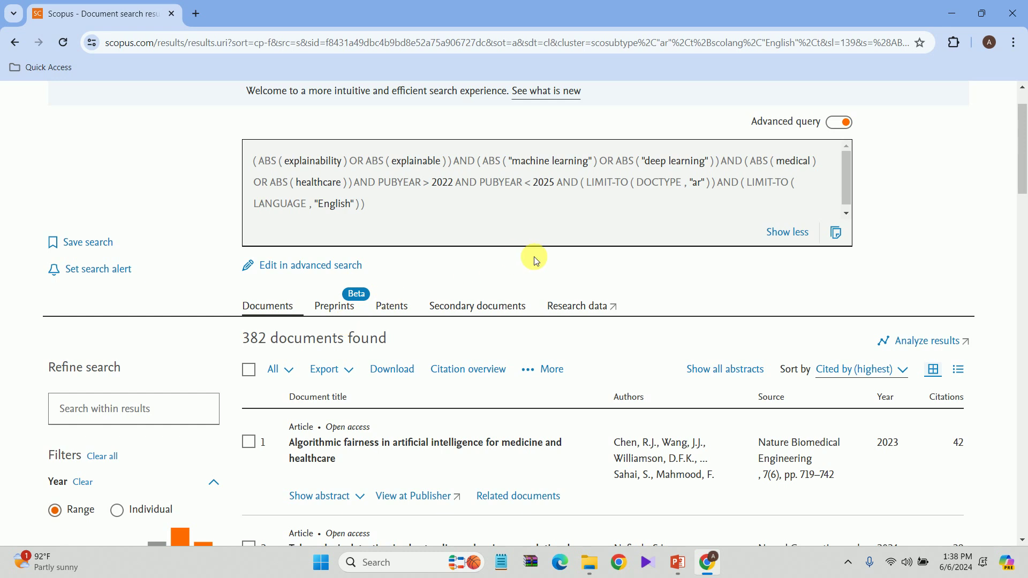
Set the results list to display 50 results per page and look through the extended list
scroll(534, 256, "down", 20)
scroll(538, 261, "up", 8)
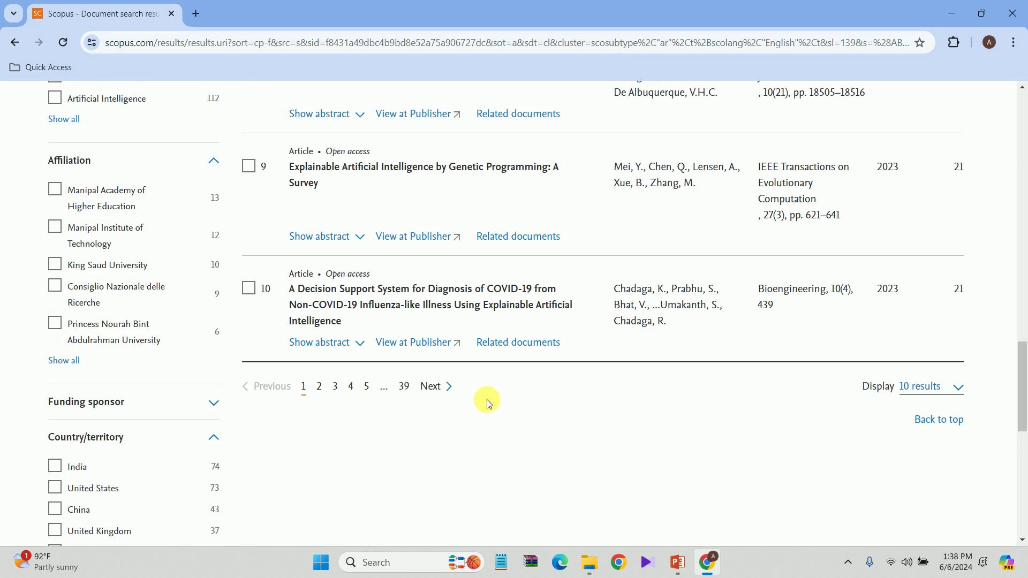
left_click(931, 387)
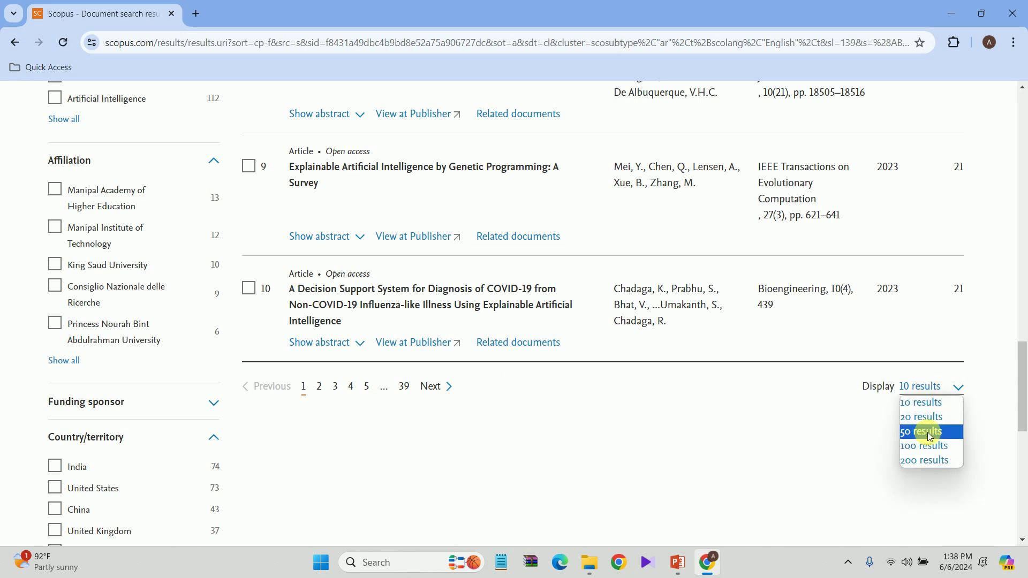
left_click(928, 435)
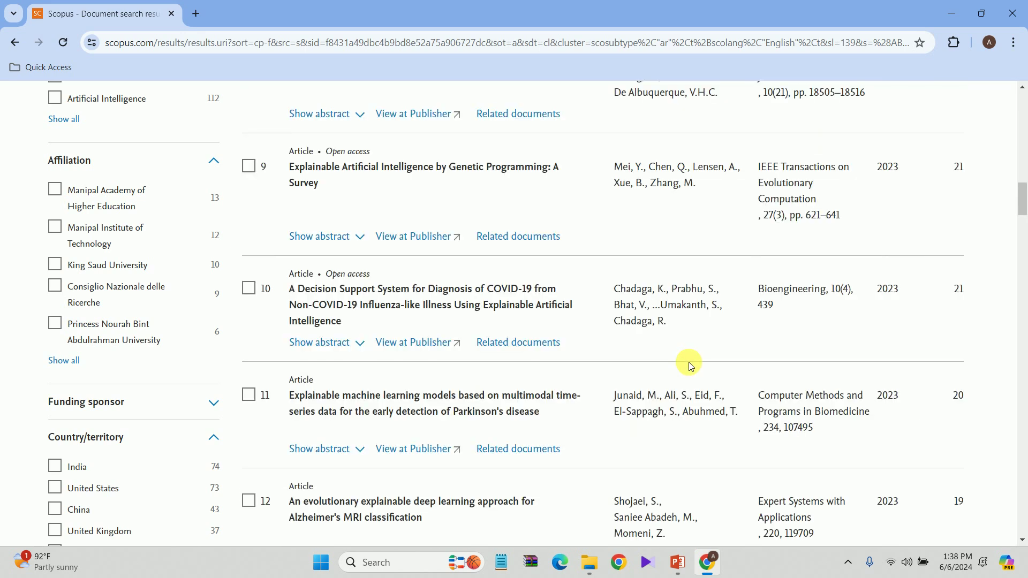
scroll(690, 366, "down", 20)
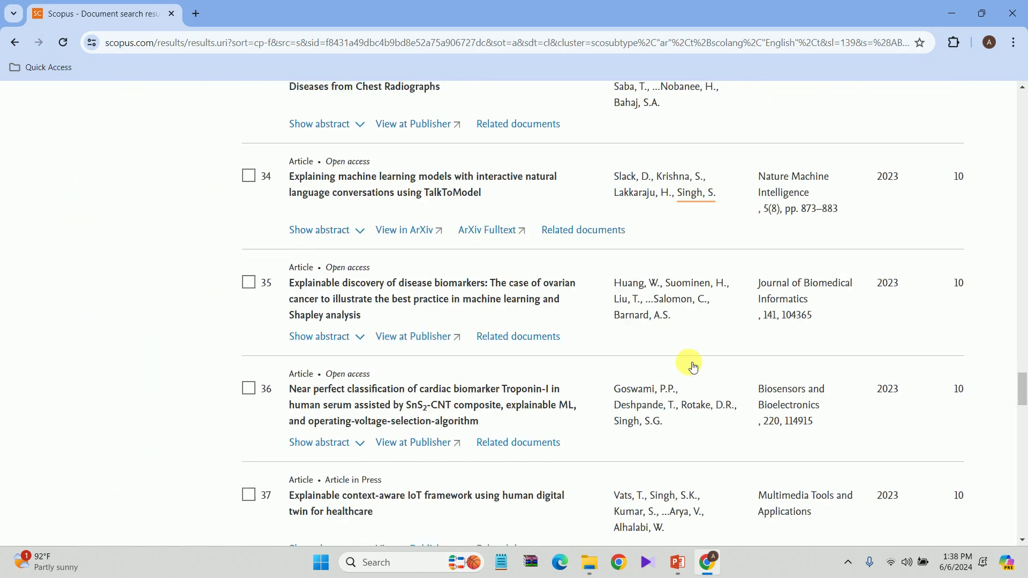
scroll(692, 365, "down", 7)
Start a CSV export of the search results and set the document range from 1 to 382
scroll(693, 365, "up", 20)
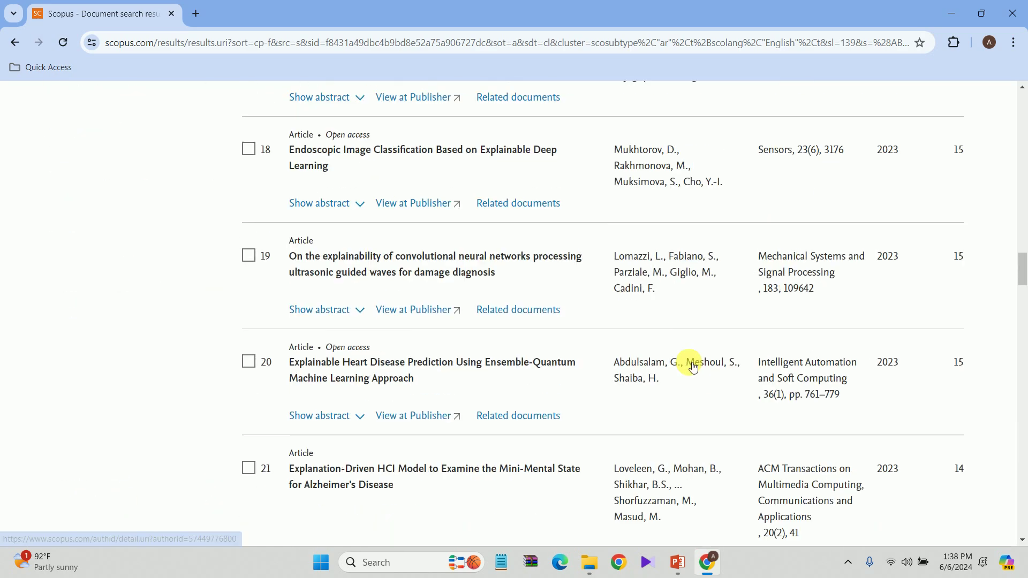
scroll(692, 365, "up", 16)
scroll(690, 365, "up", 10)
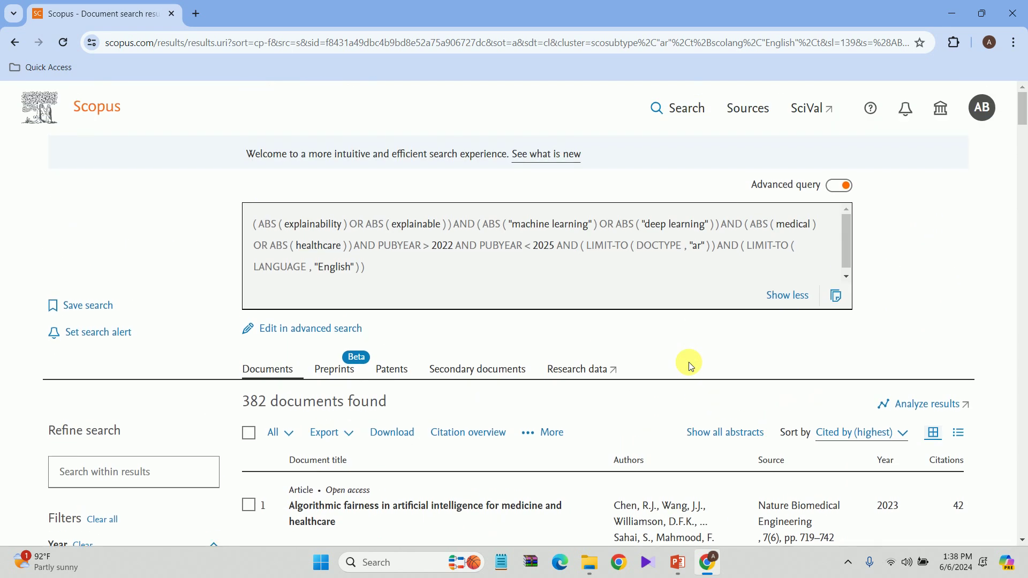
left_click(353, 436)
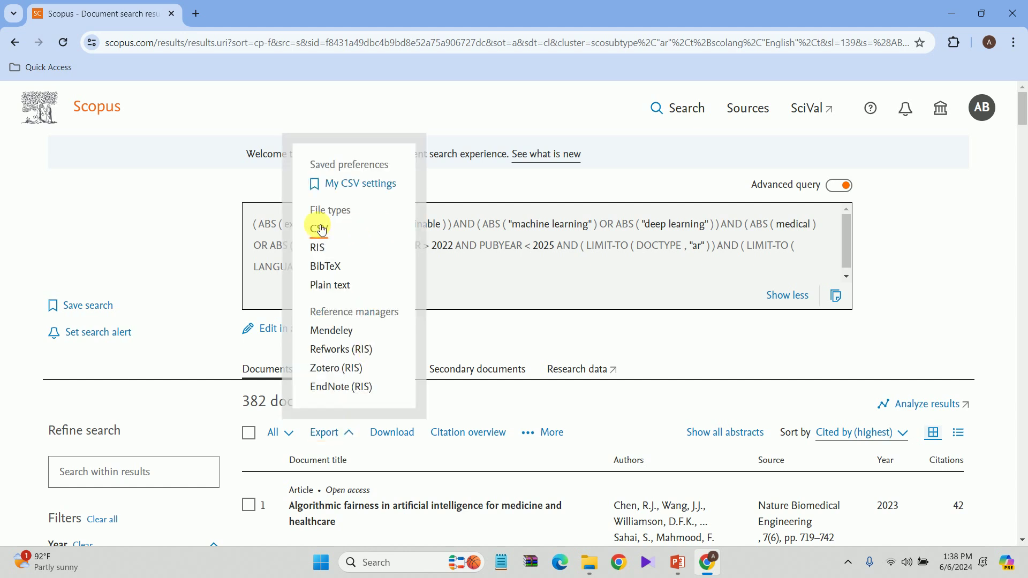
left_click(320, 229)
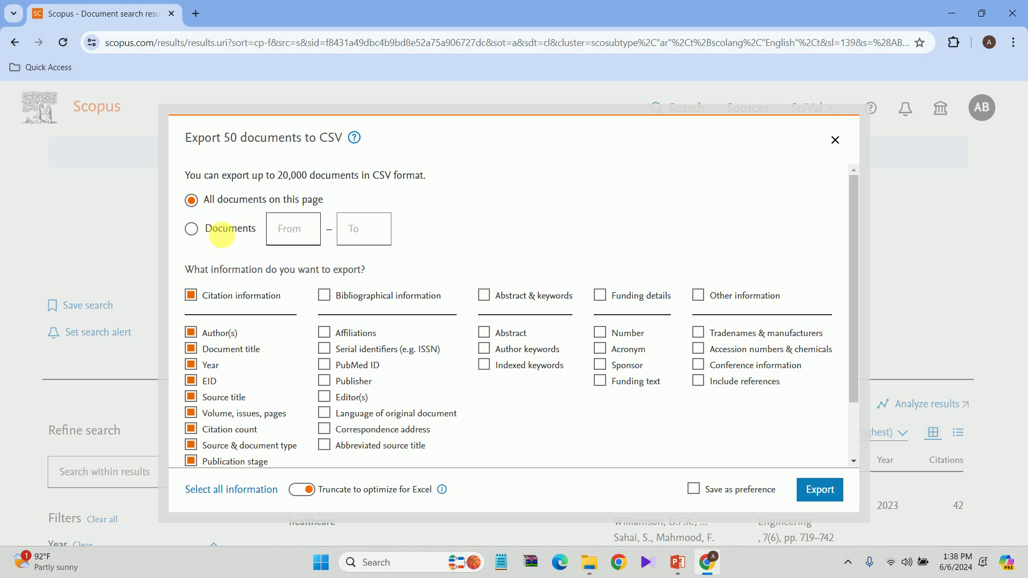
left_click(191, 228)
left_click(294, 229)
type("1")
left_click(358, 231)
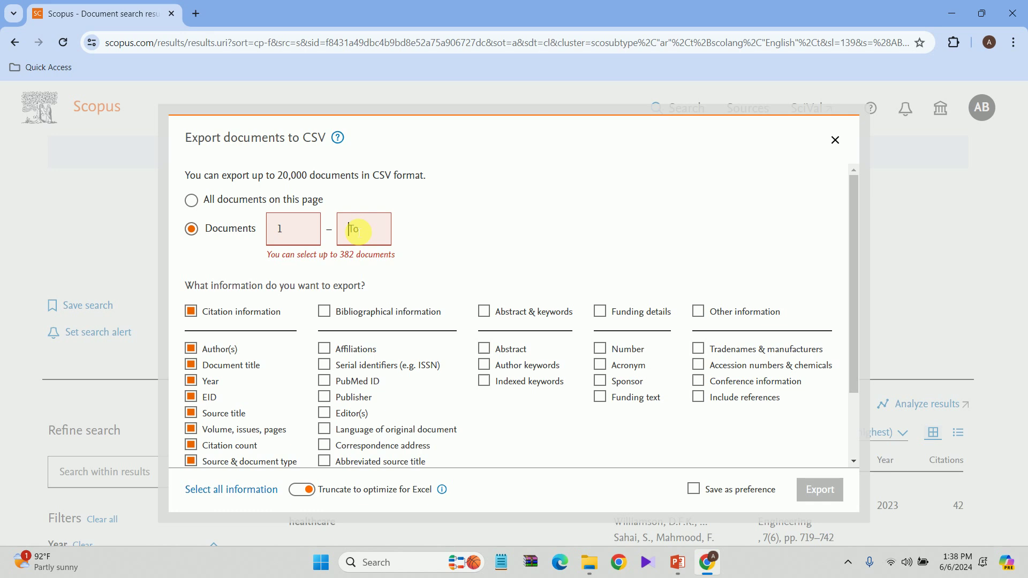
type("382")
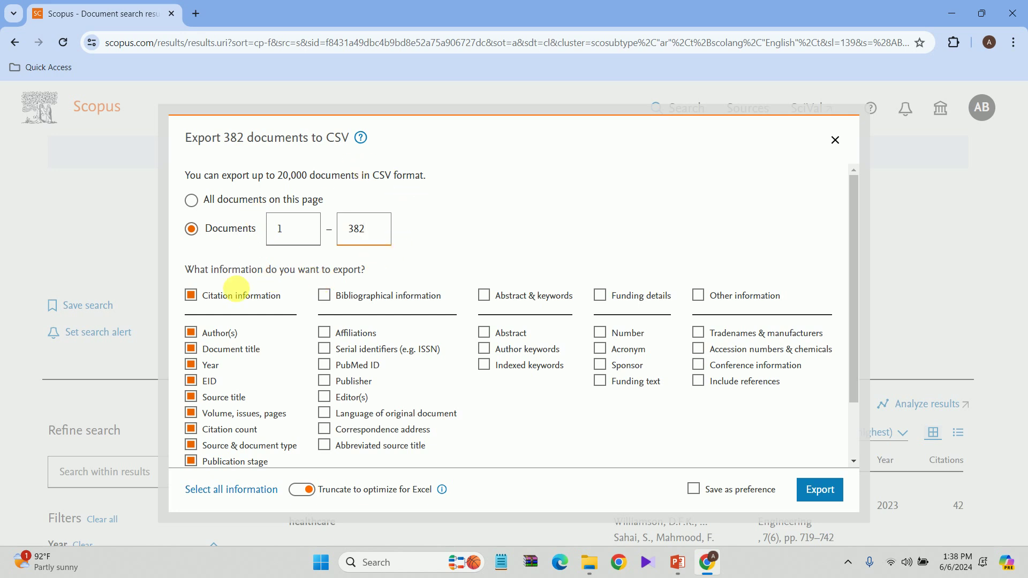
Limit the exported information to Document title, Year and Citation count, save it as preference, and export the CSV file
left_click(192, 296)
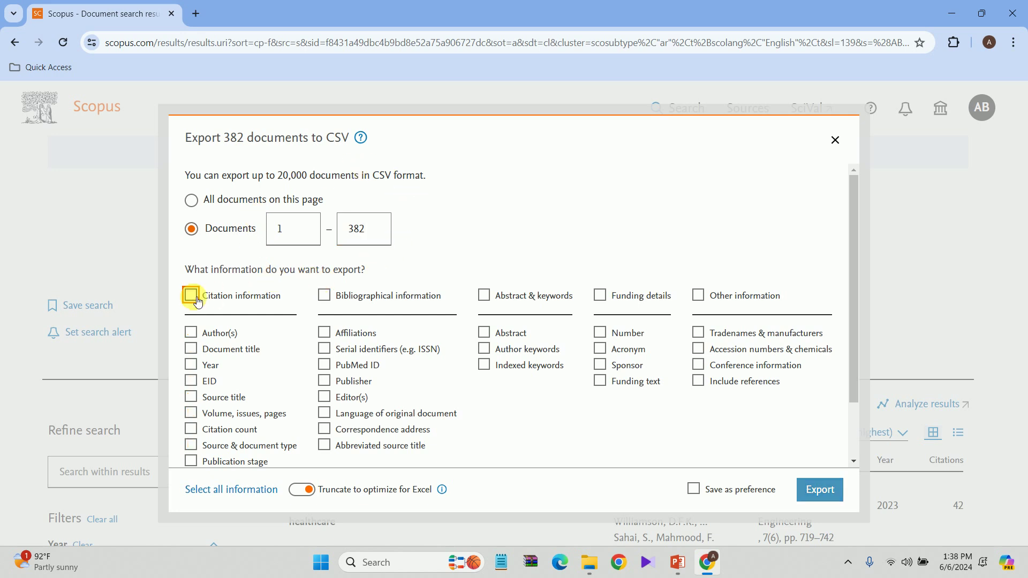
left_click(193, 350)
left_click(192, 365)
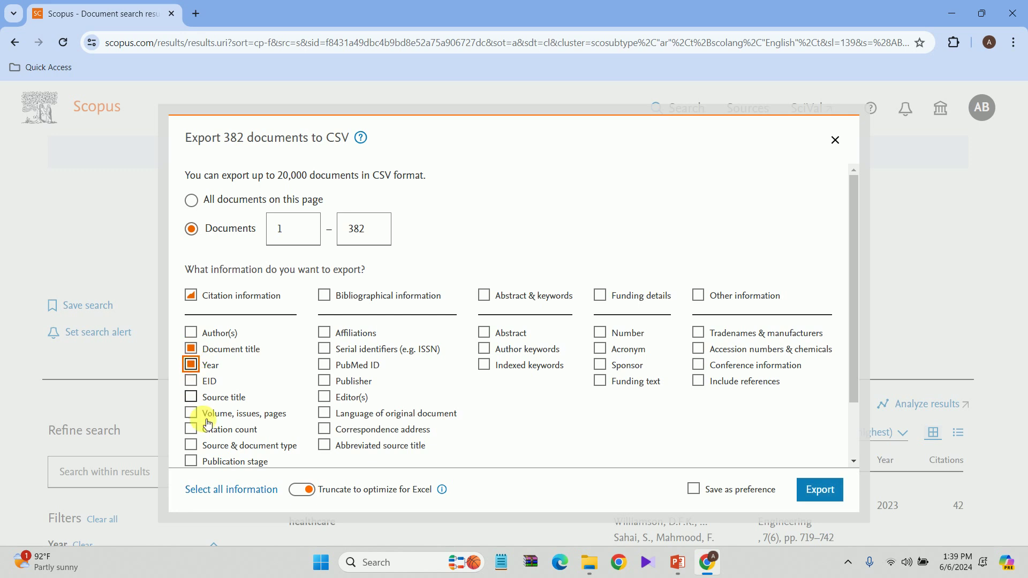
left_click(192, 429)
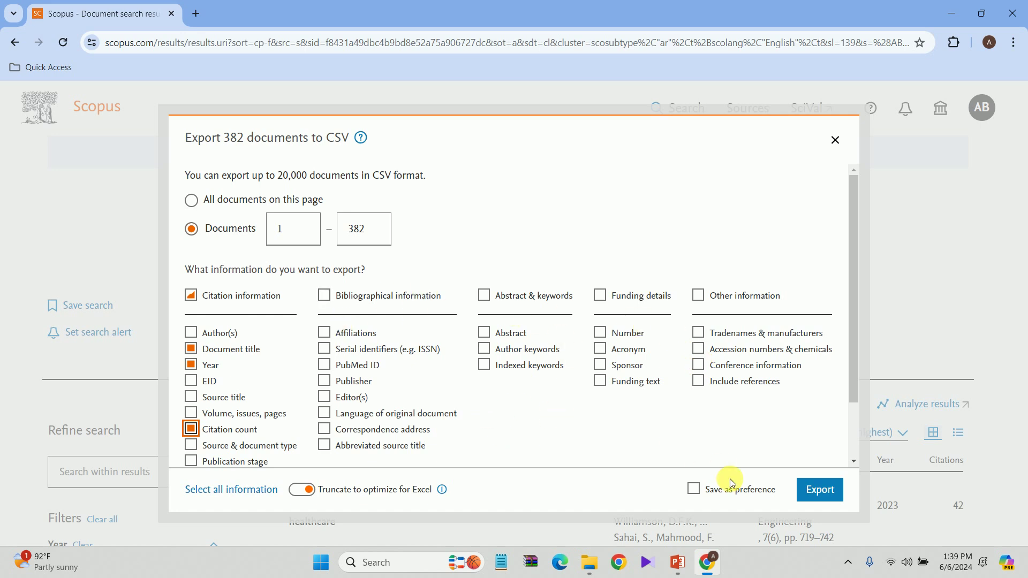
left_click(694, 489)
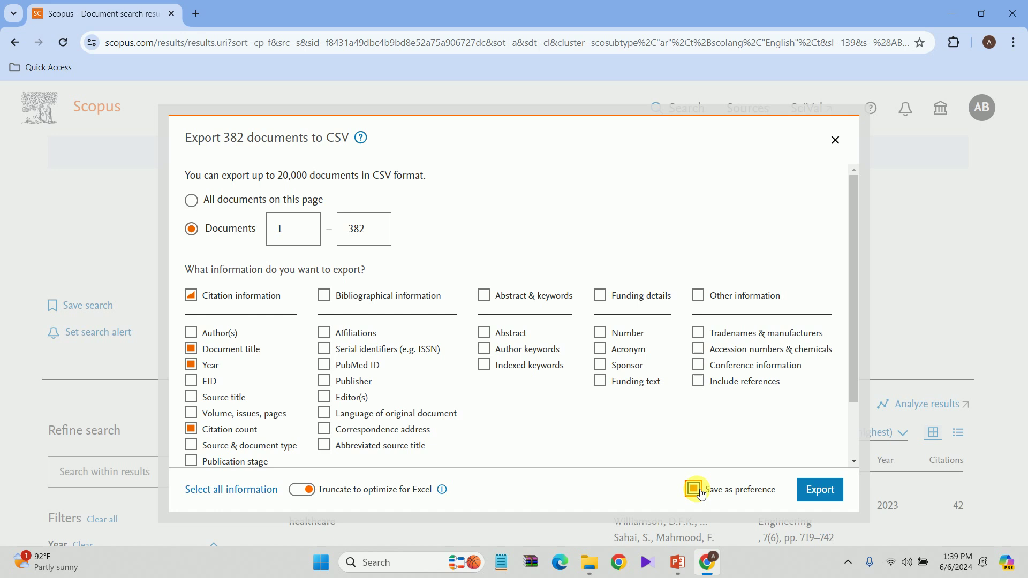
left_click(839, 493)
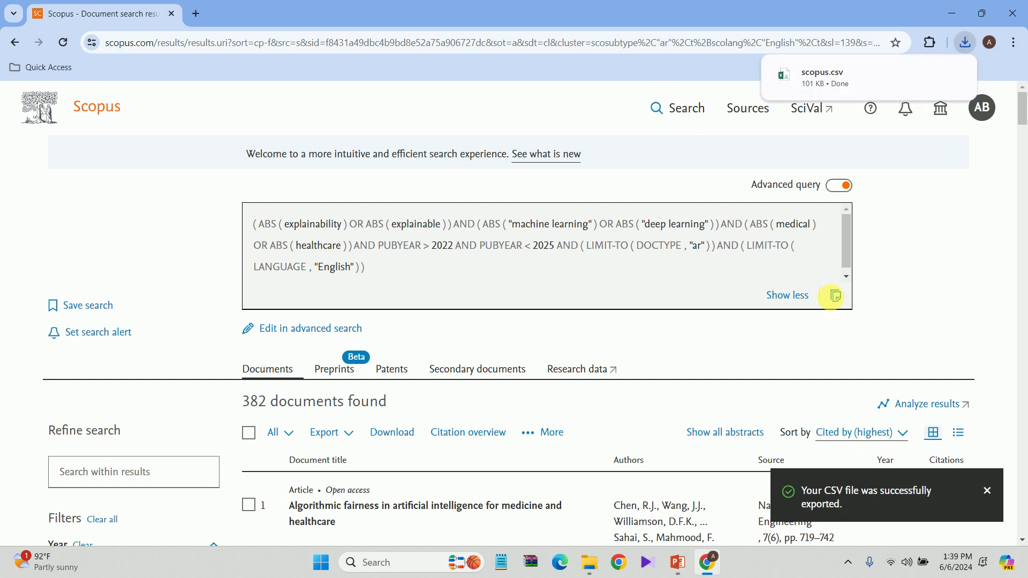
Open the exported scopus.csv in Excel, widen the Title column, and check the title, year and citation entries
left_click(868, 77)
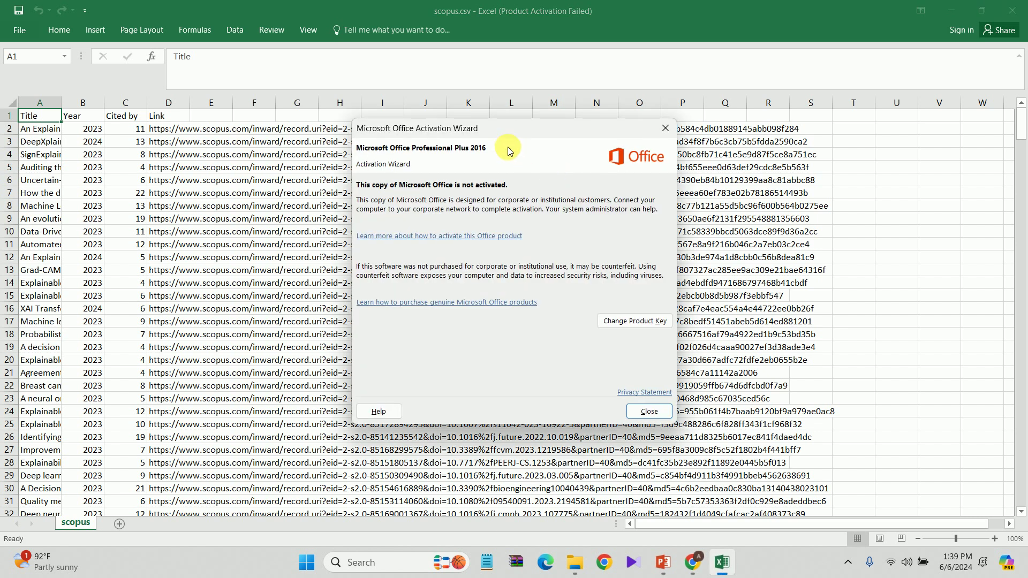
left_click(666, 128)
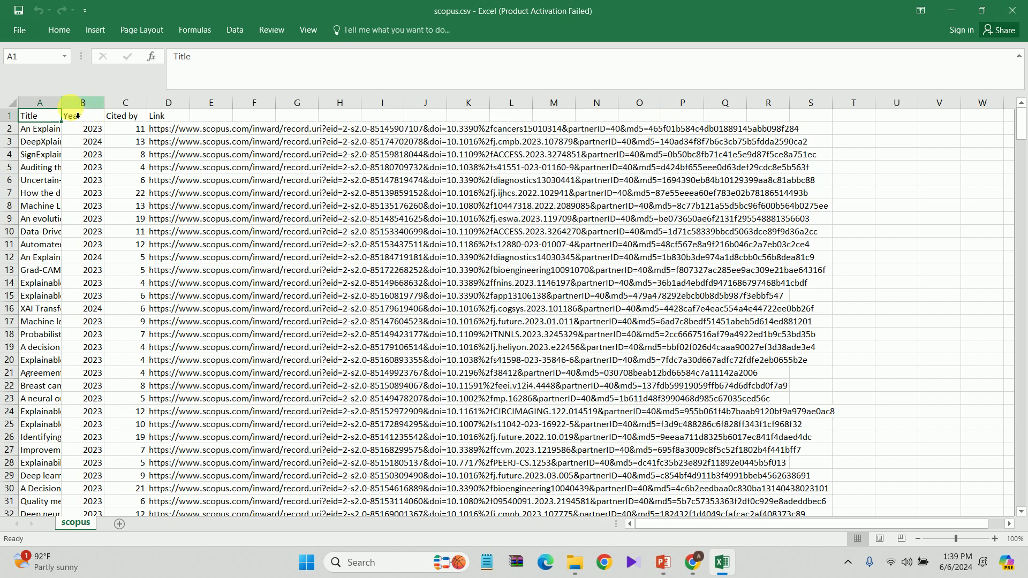
left_click_drag(61, 103, 389, 121)
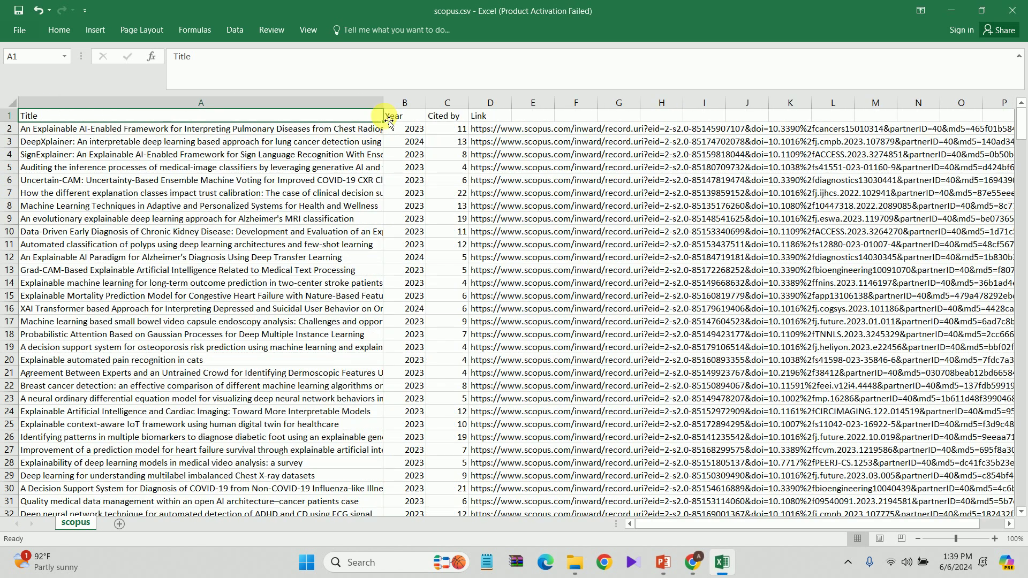
left_click(80, 168)
left_click(410, 156)
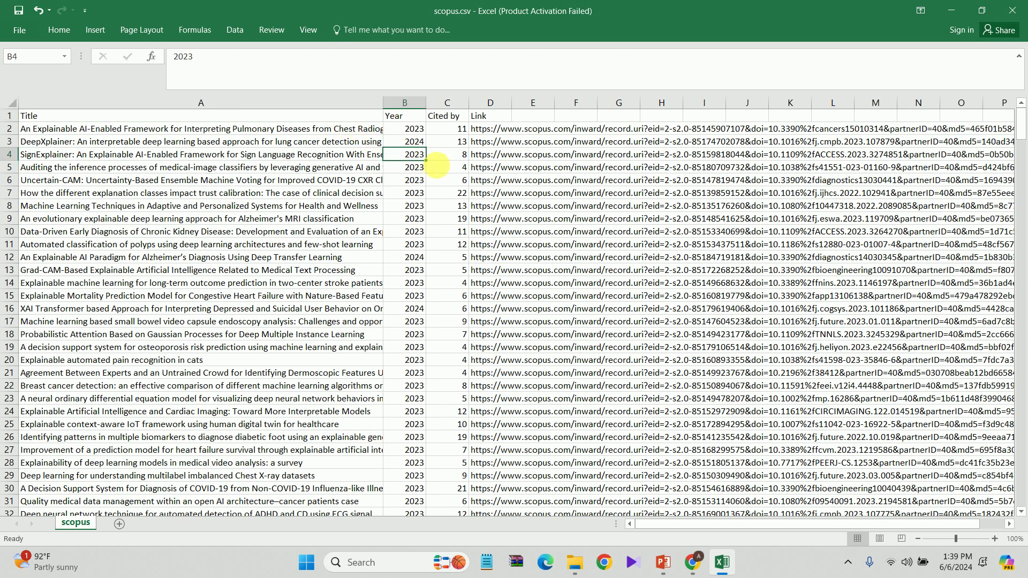
left_click(463, 158)
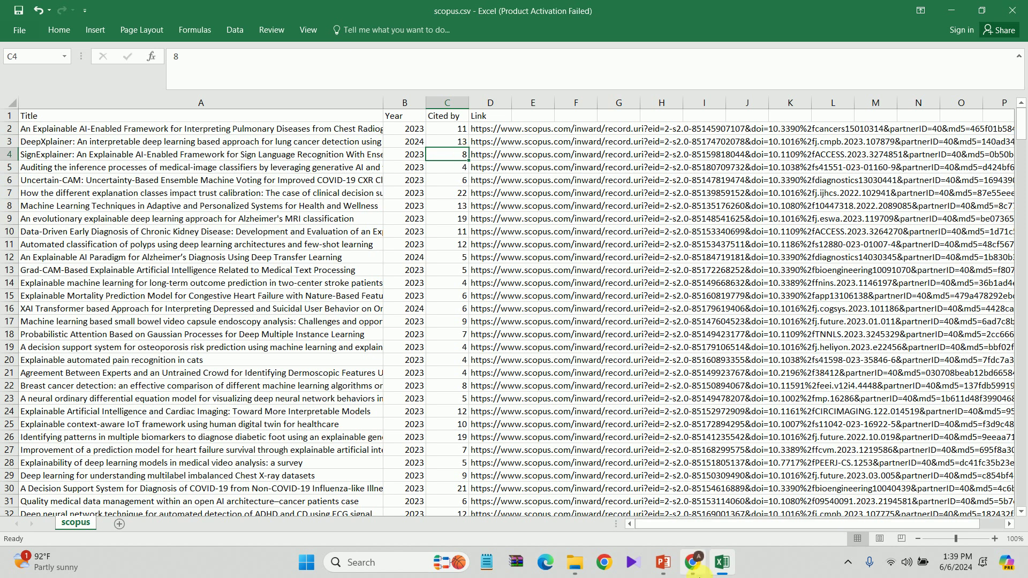
Switch to the Scopus Search presentation in PowerPoint and run the slide show from the Query String Example slide through the query explanation
left_click(696, 568)
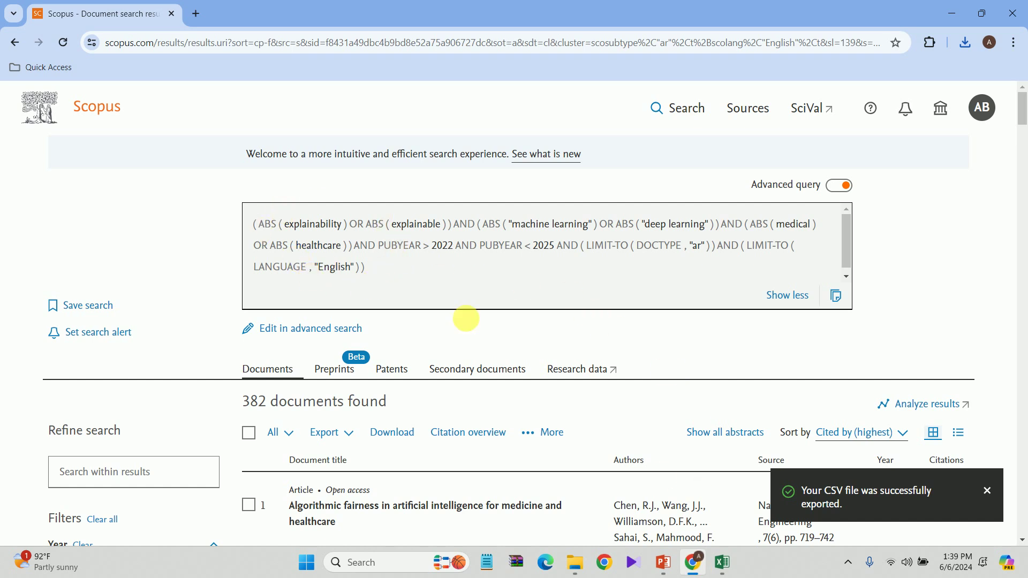
left_click(669, 570)
left_click(202, 354)
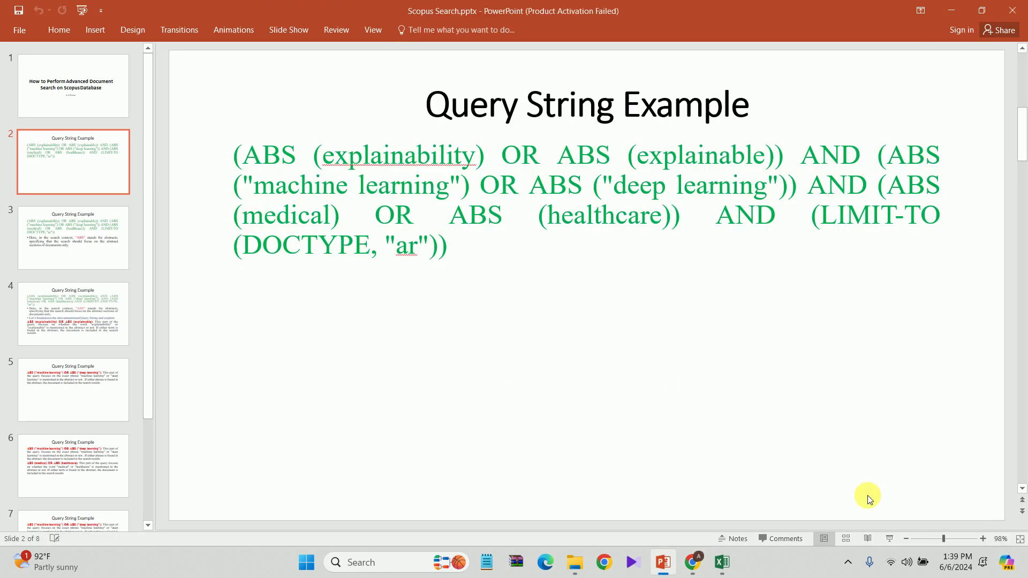
left_click(890, 535)
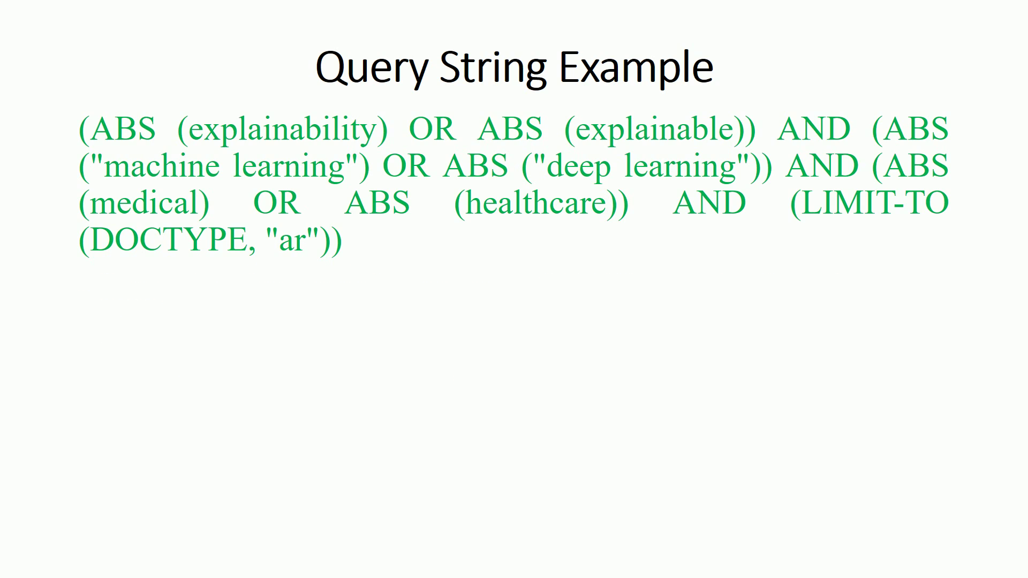
key("Right")
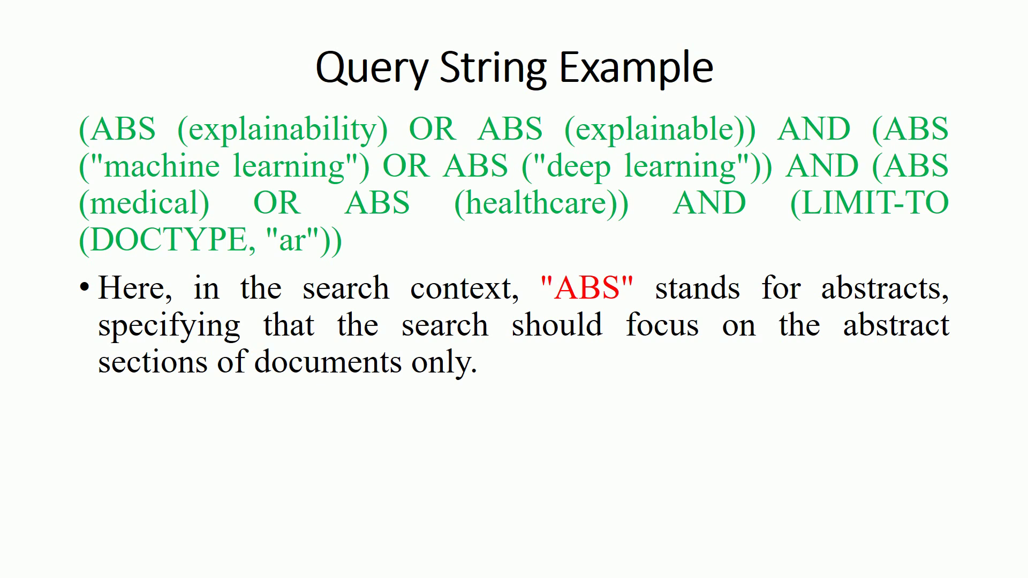
key("Right")
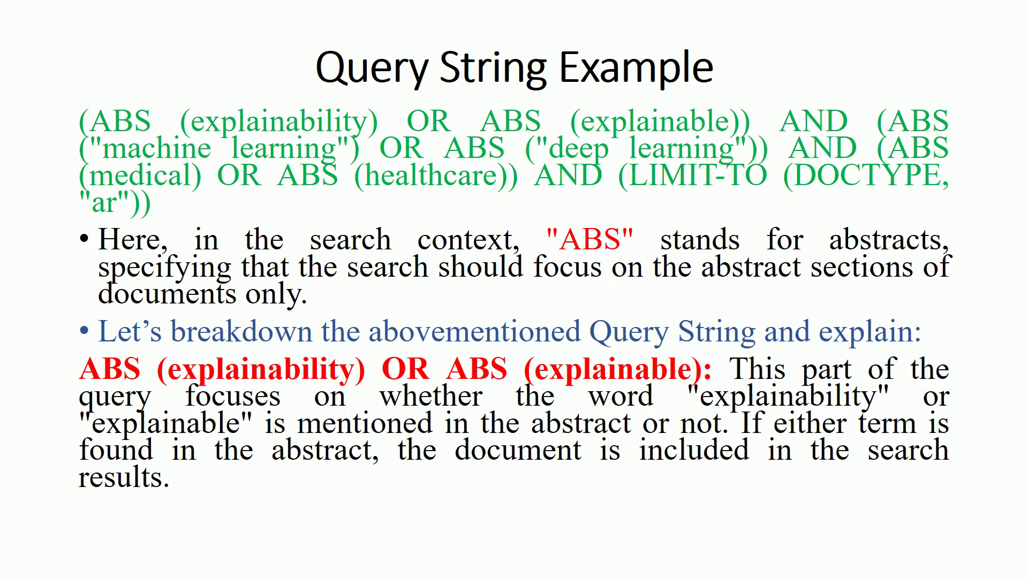